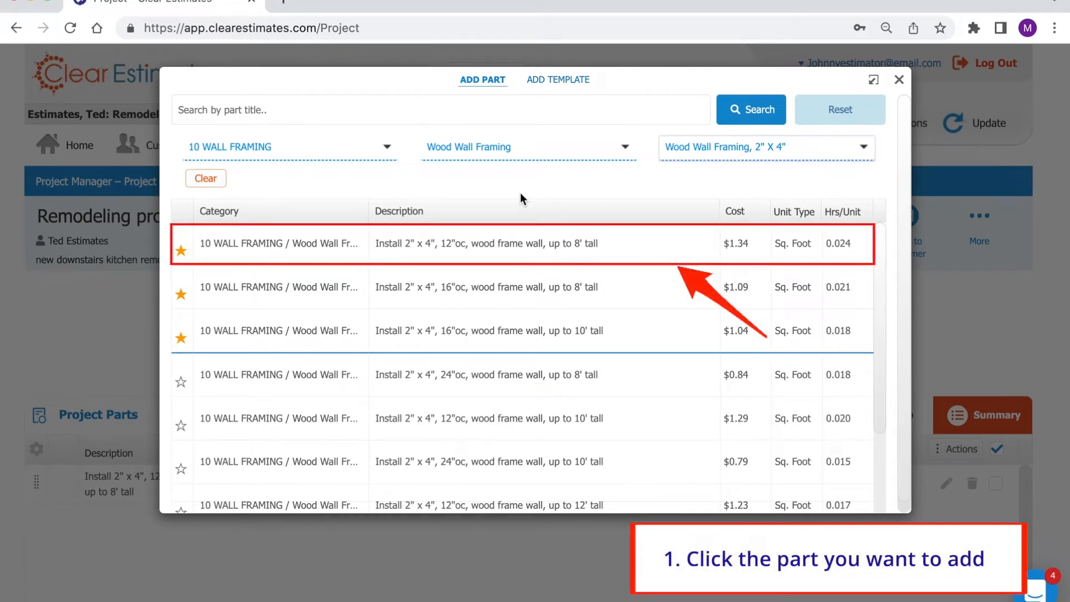
Add the 2" x 4", 12"oc wood frame wall part, up to 8' tall, to the project with a quantity of 80 sq. ft
click(498, 250)
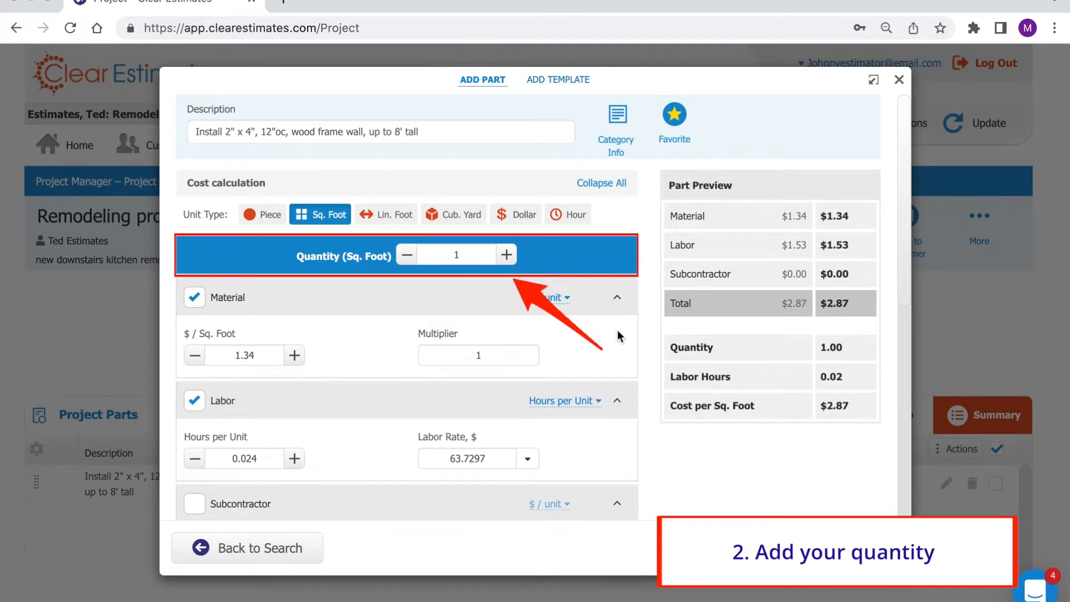
click(463, 257)
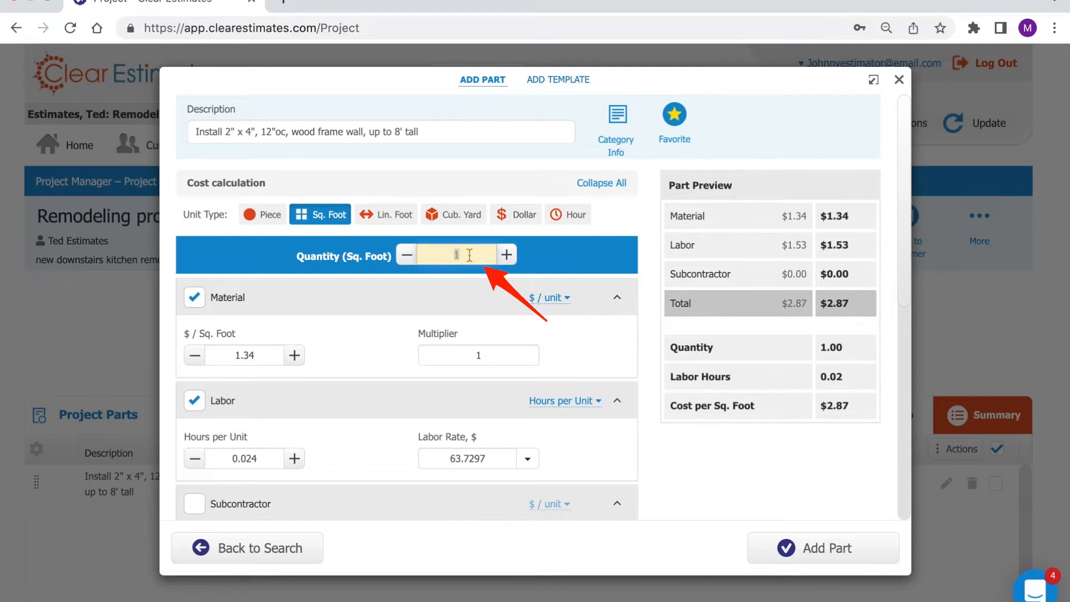
text(80)
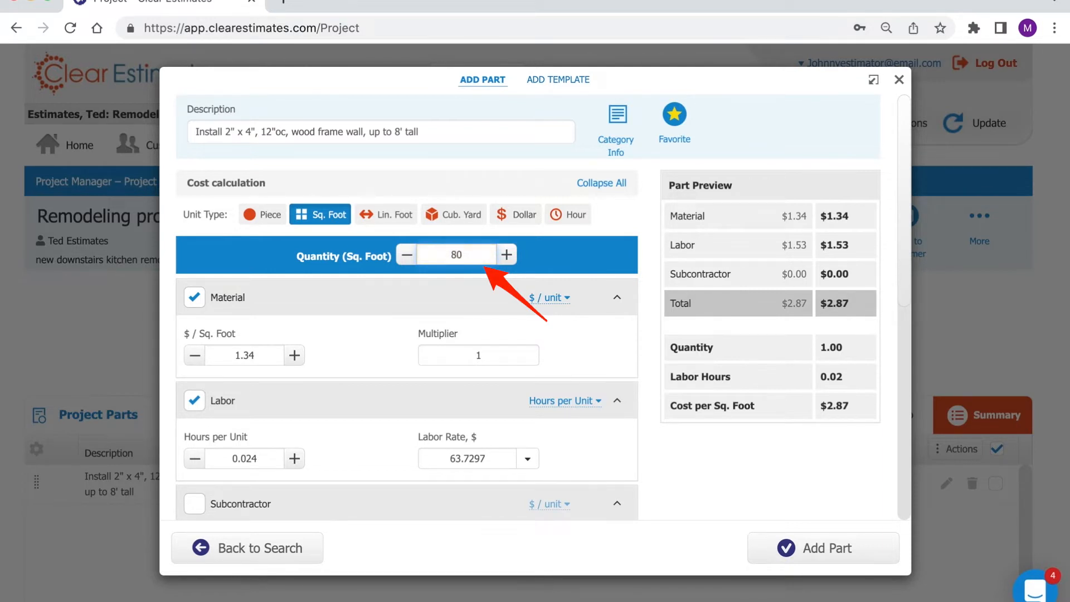
click(573, 264)
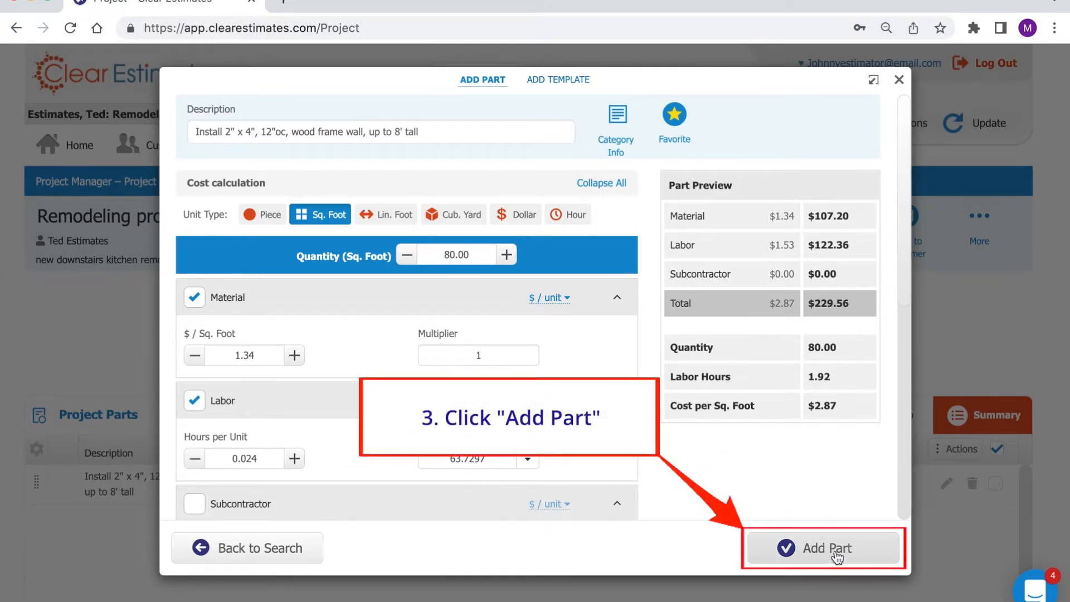
click(820, 550)
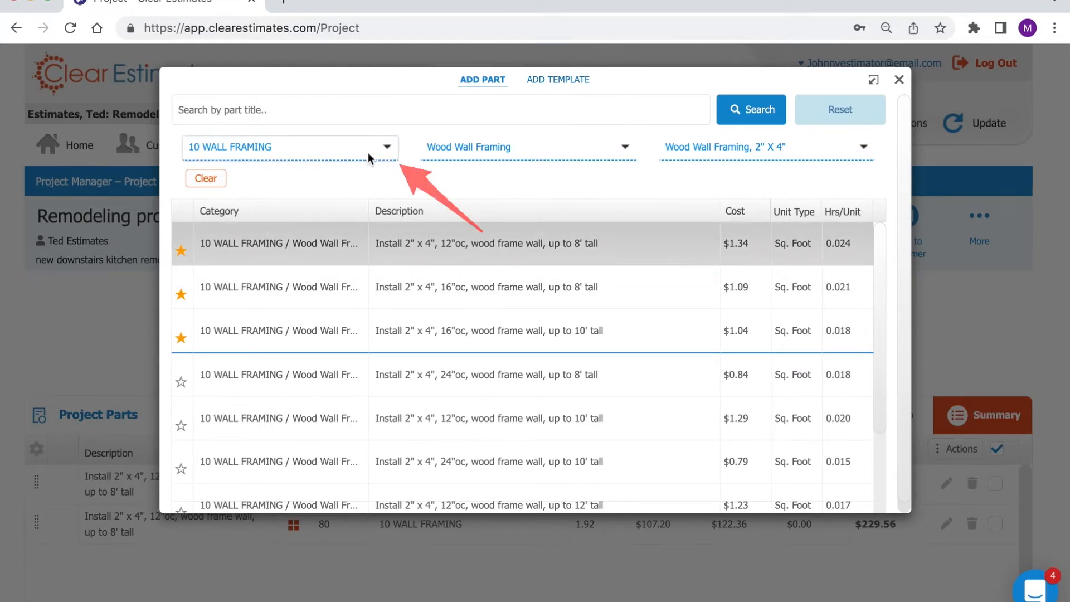
Filter the part list to 28 WALL COVERINGS, subcategory Drywall, Gypsum, Sheet Rock, and part group Drywall, Standard
click(354, 157)
scroll(330, 223, down, 4)
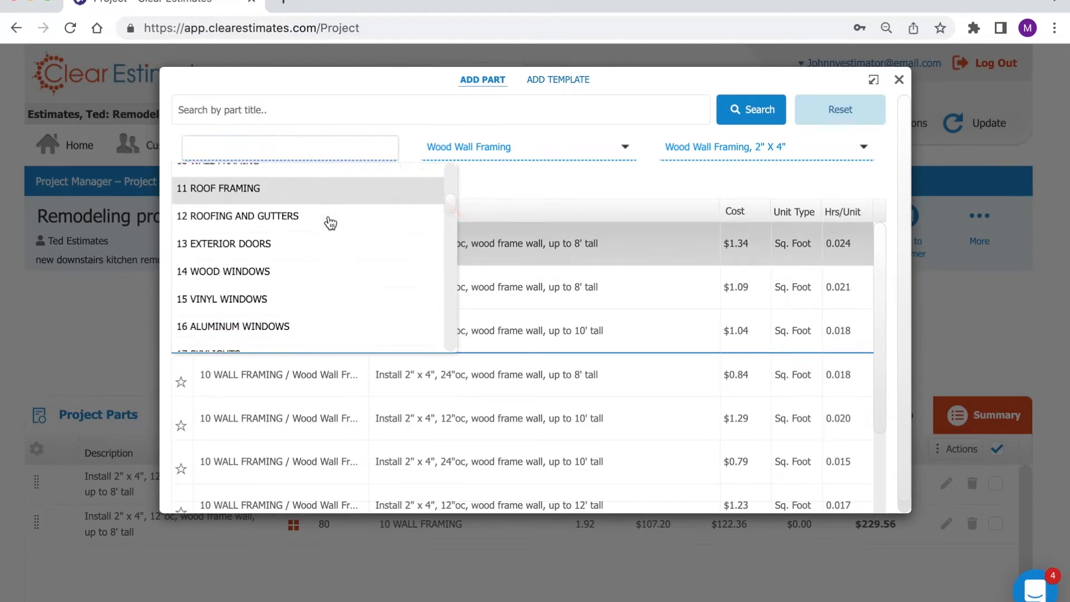
scroll(328, 228, down, 3)
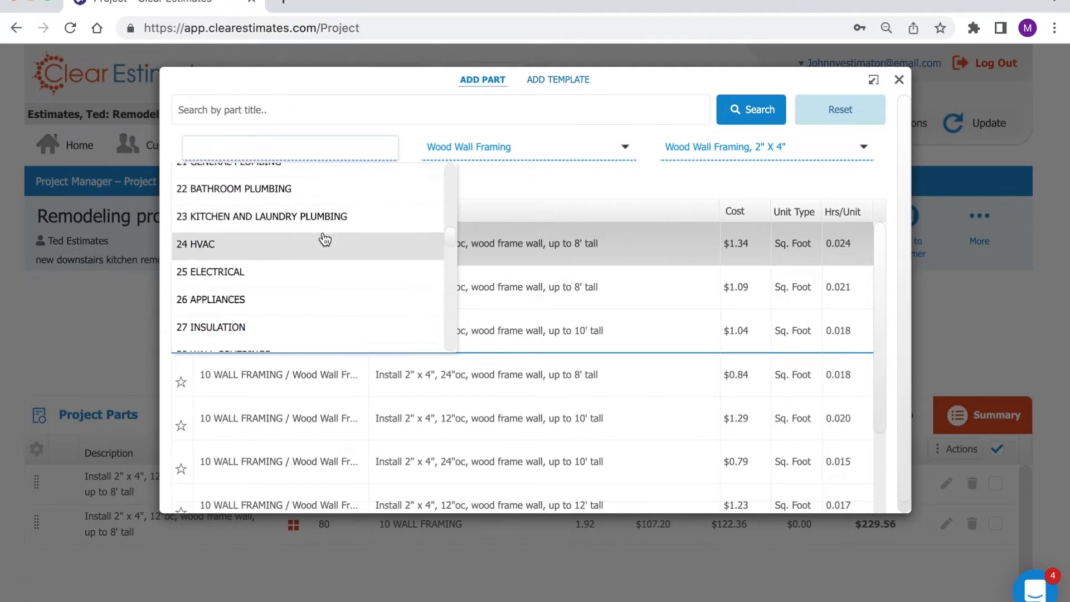
scroll(325, 239, down, 1)
click(252, 280)
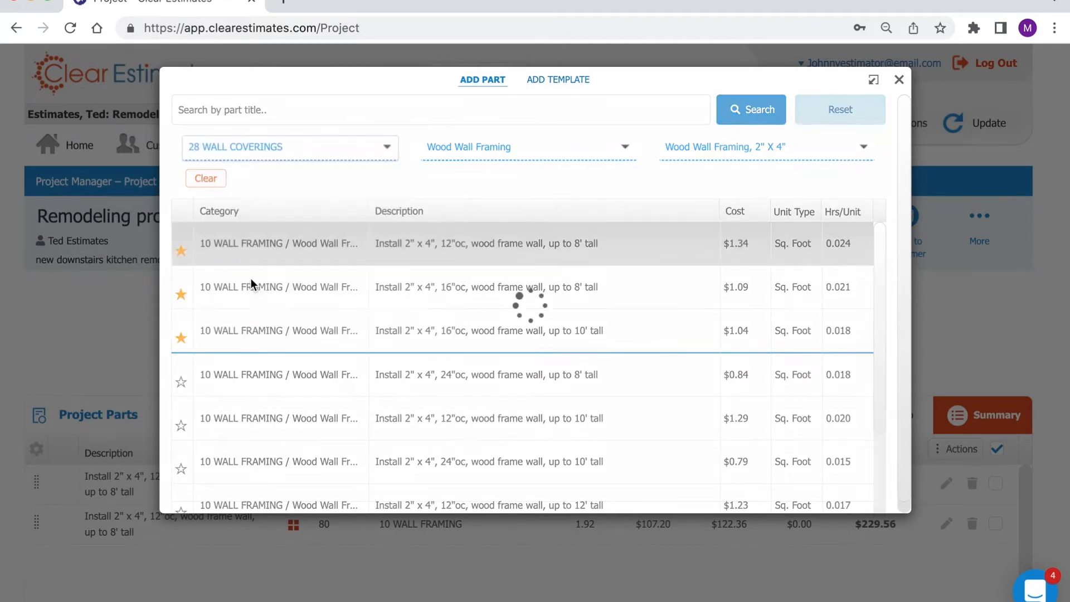
click(530, 149)
click(496, 203)
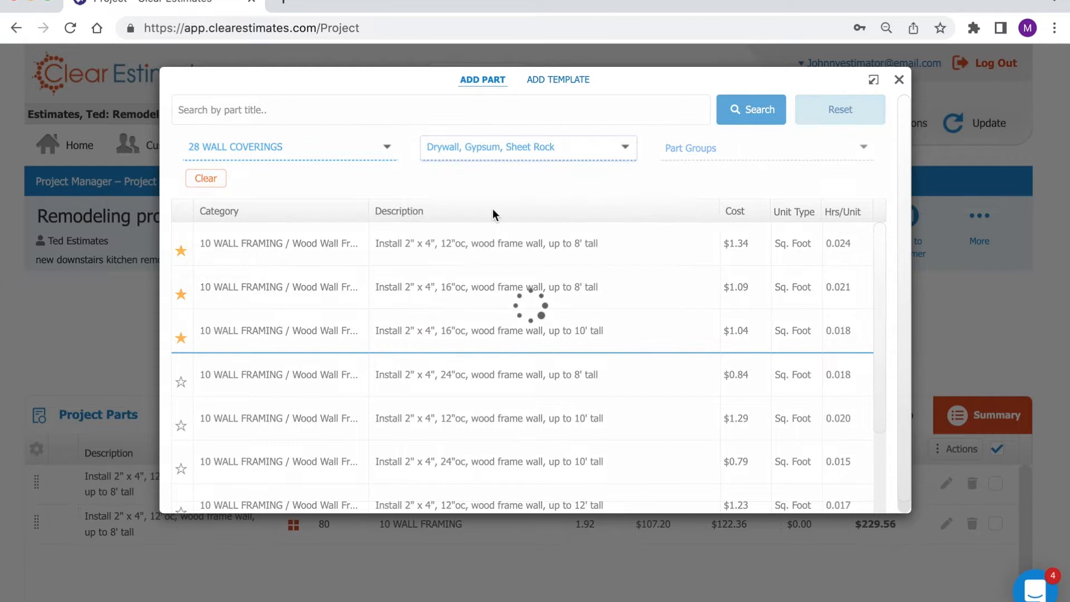
click(718, 149)
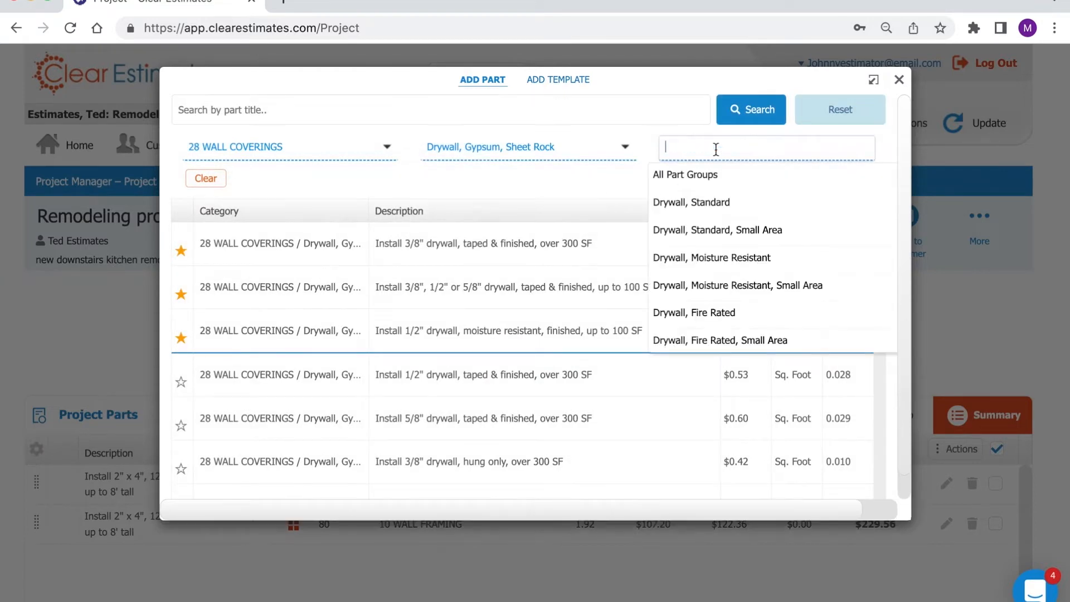
click(708, 209)
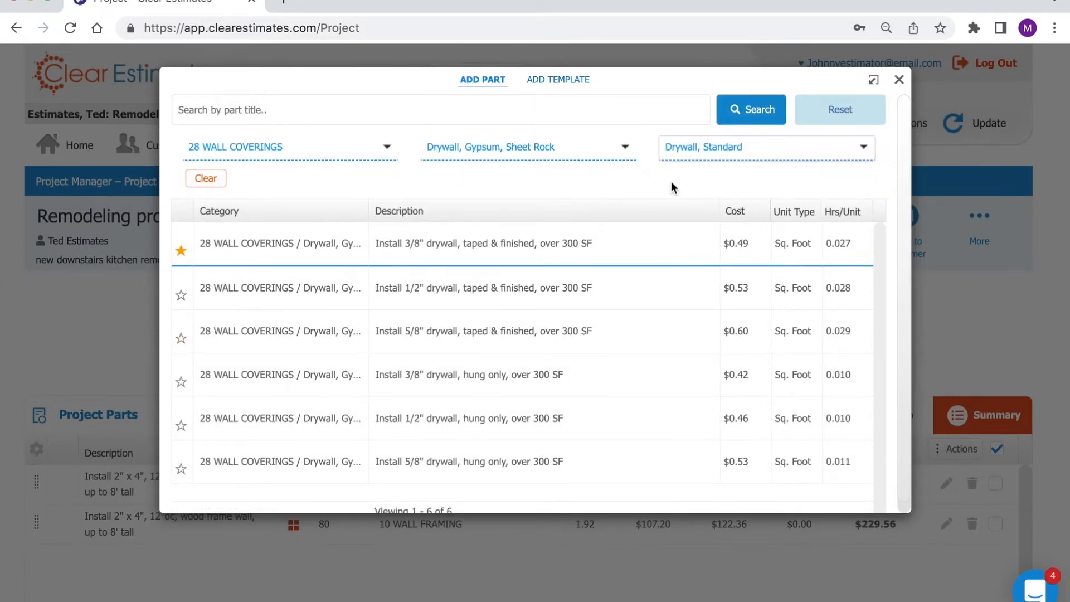
Open the 3/8" drywall, taped & finished, over 300 SF part and set its quantity to 400 sq. ft
click(533, 245)
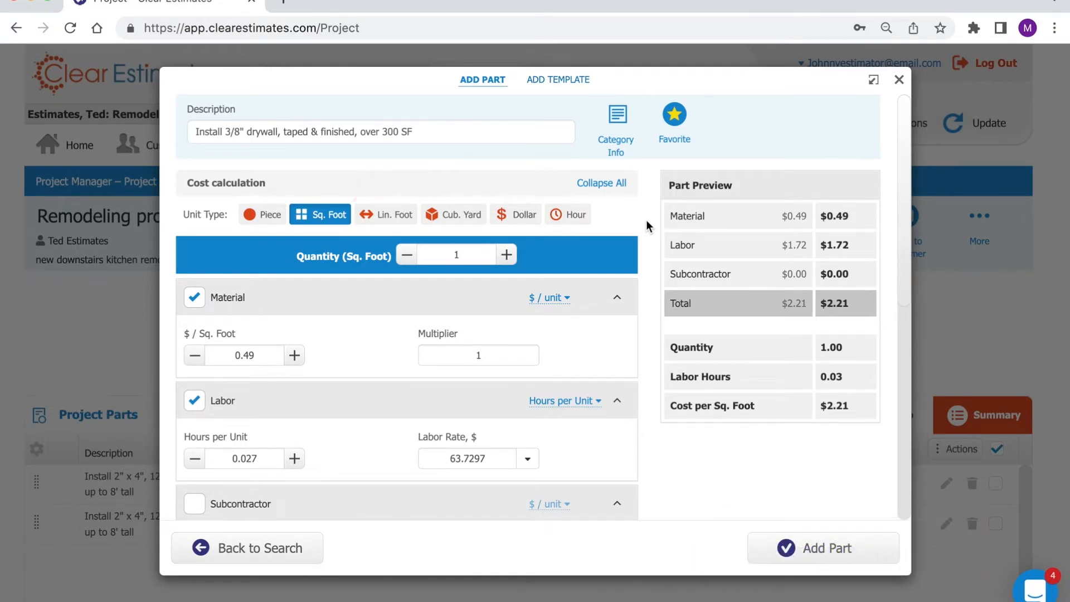
double_click(467, 257)
text(400)
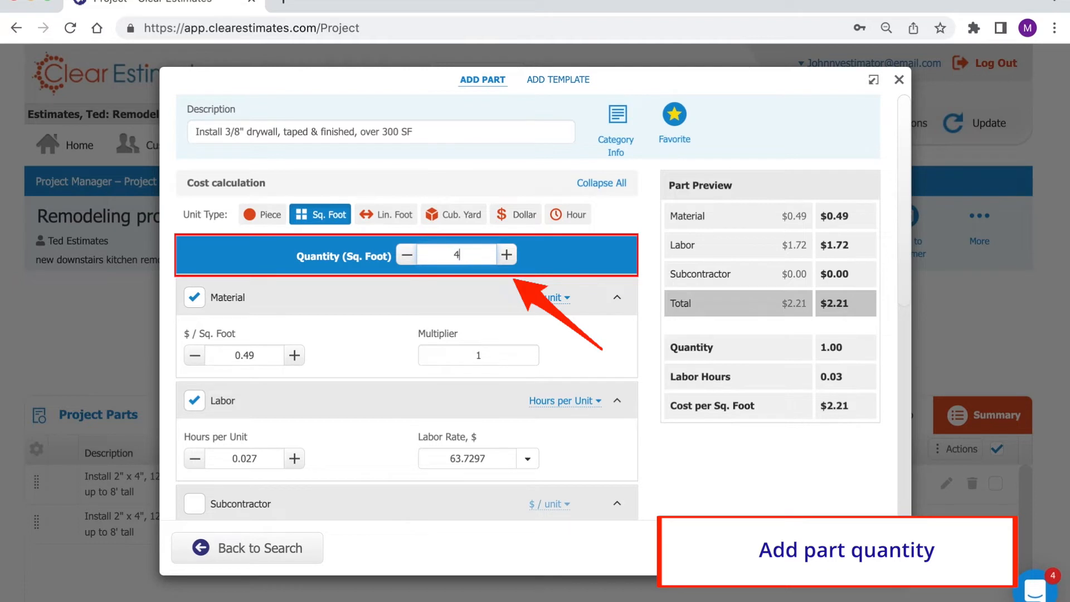
click(584, 256)
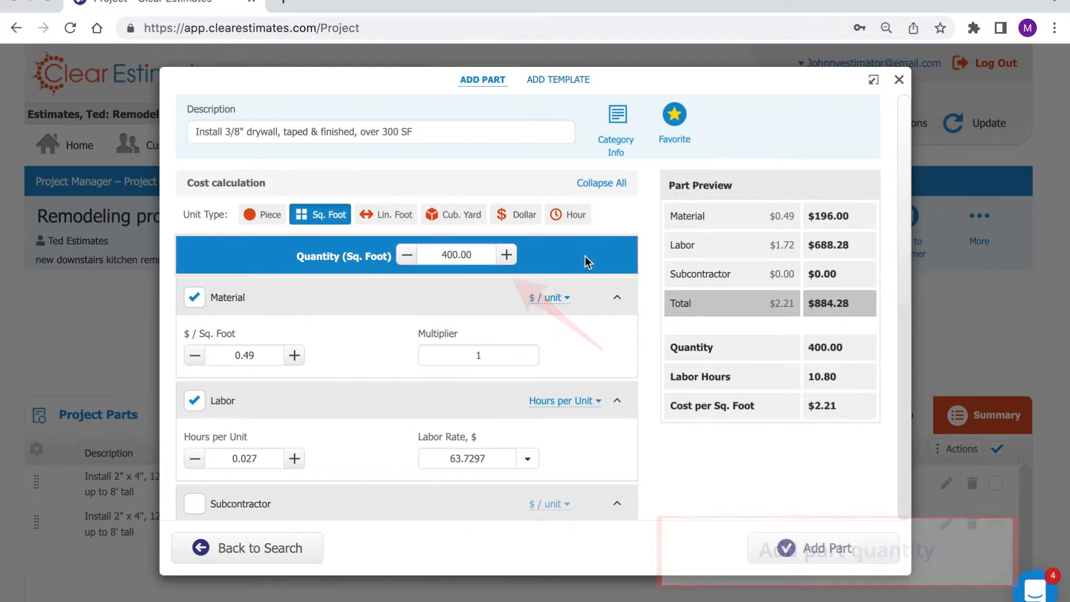
Review the available labor rates and the labor calculation methods for the drywall part without changing them
scroll(584, 256, down, 2)
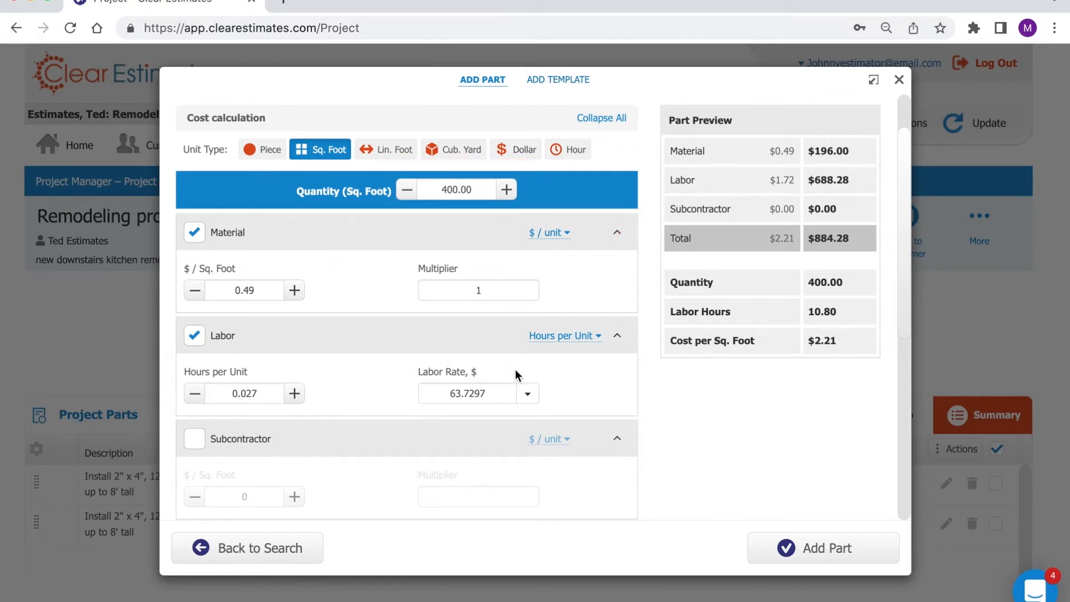
click(529, 399)
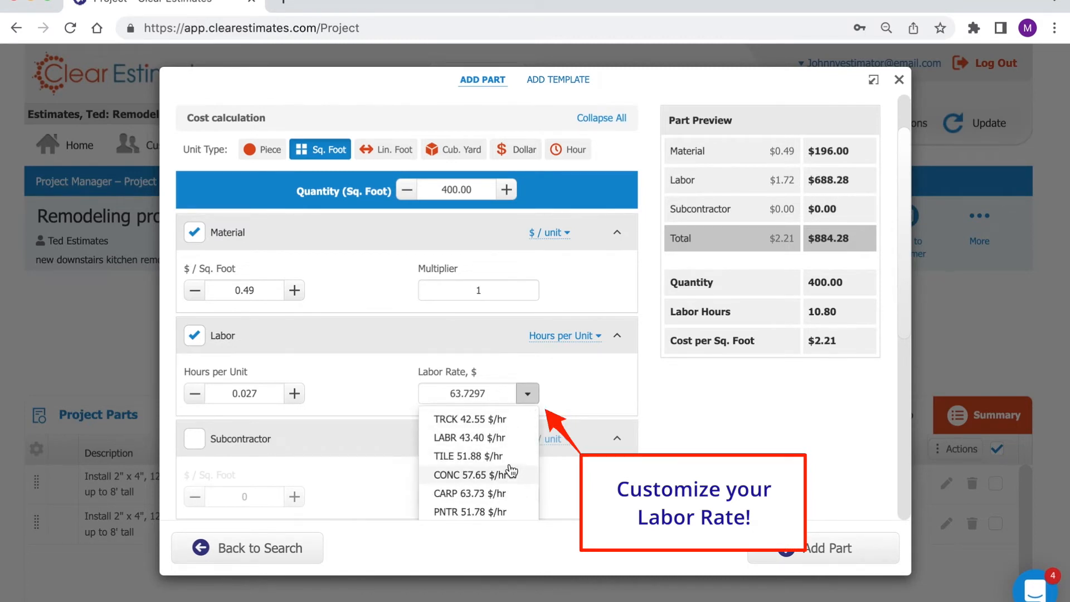
click(528, 397)
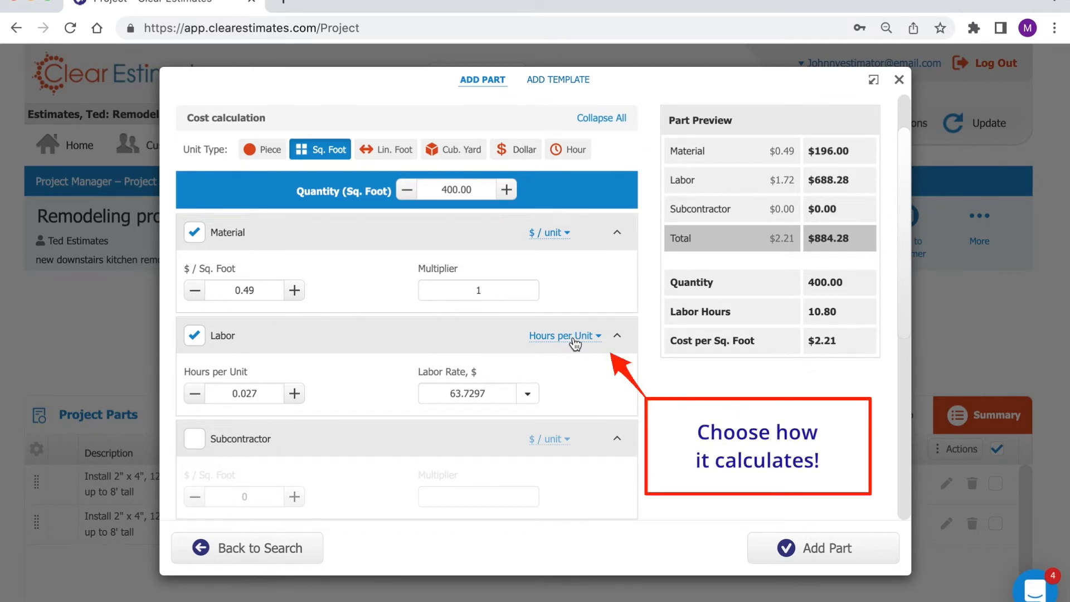
click(570, 341)
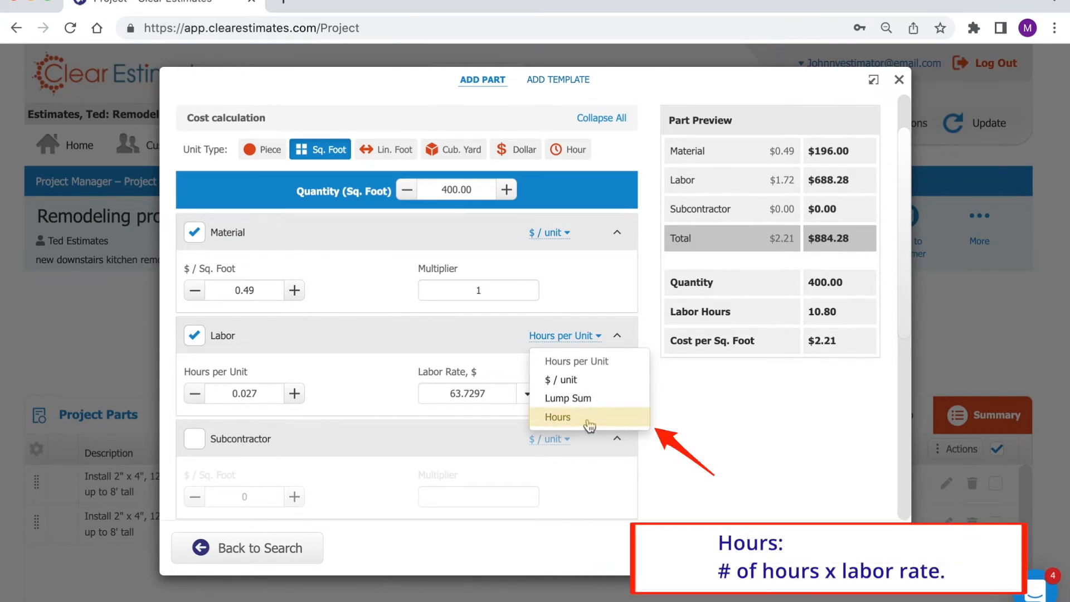
click(693, 415)
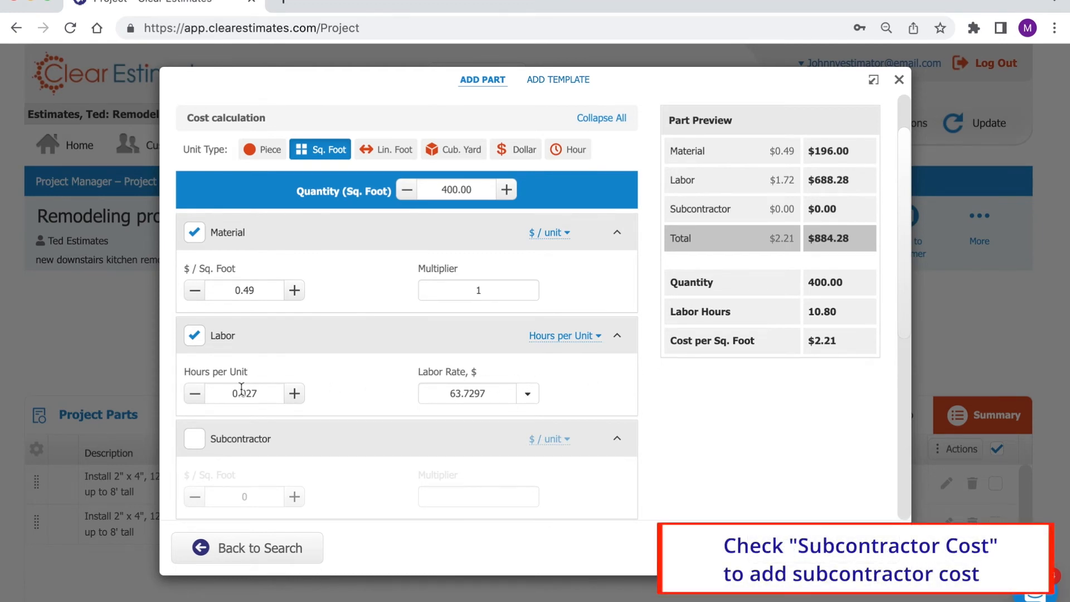
Exclude labor from the drywall part's cost, and switch its subcontractor cost on and back off
click(195, 337)
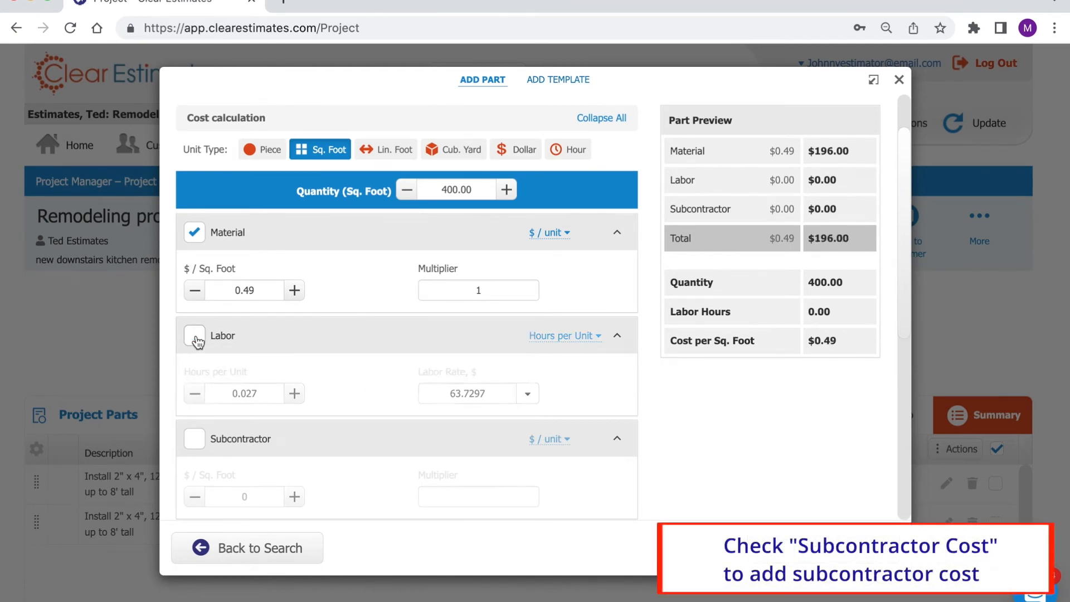
click(195, 440)
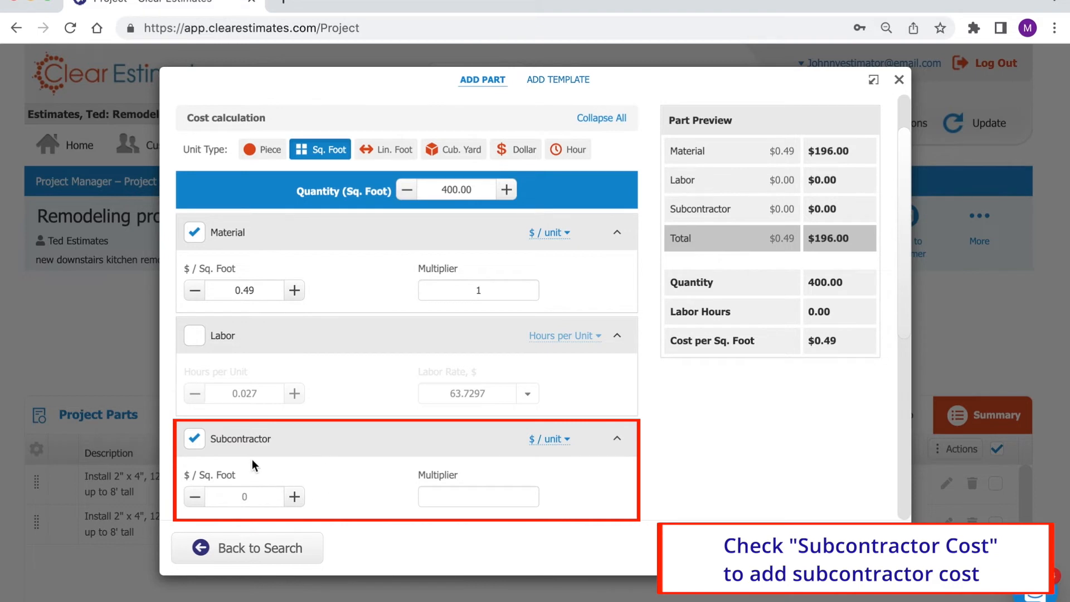
click(196, 439)
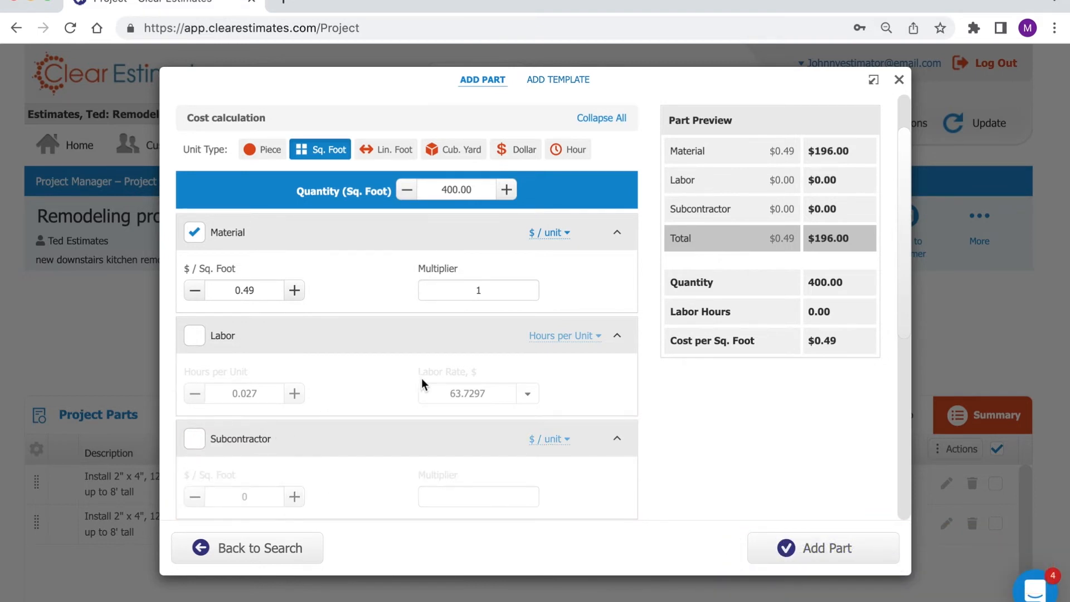
Set the drywall part's material multiplier to 1.2
click(494, 290)
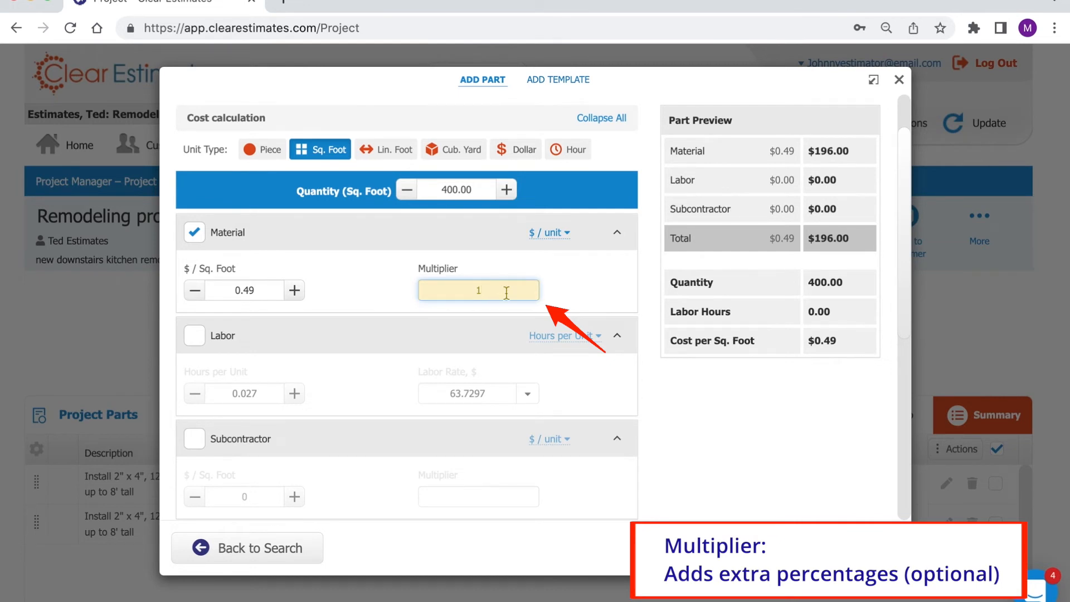
text(.2)
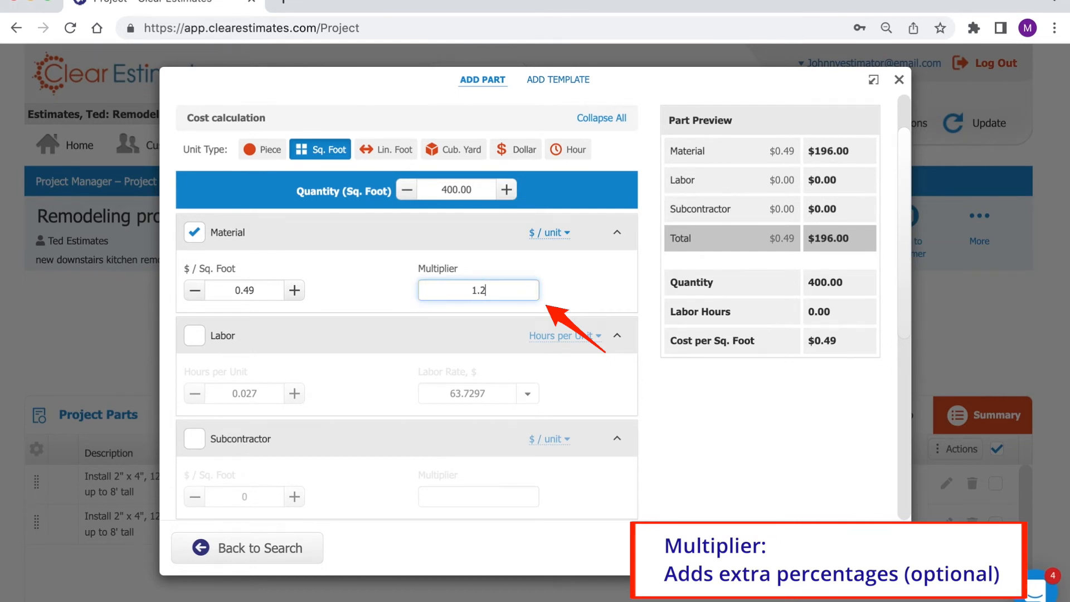
click(577, 290)
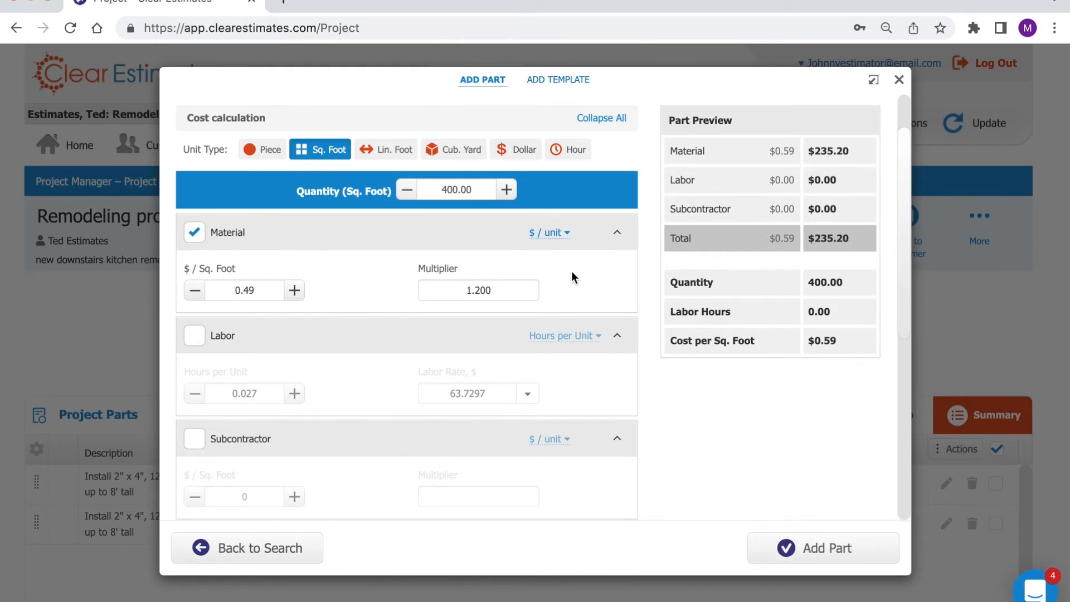
Reset the material multiplier to 1 and leave the material cost per square foot as it is
click(512, 291)
double_click(513, 292)
text(1)
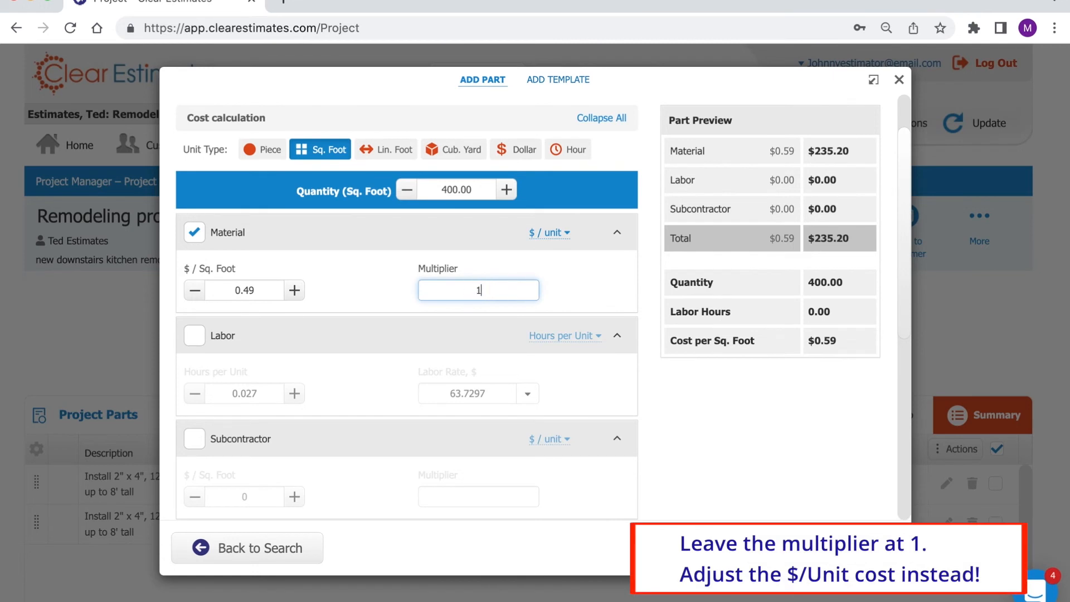
click(563, 289)
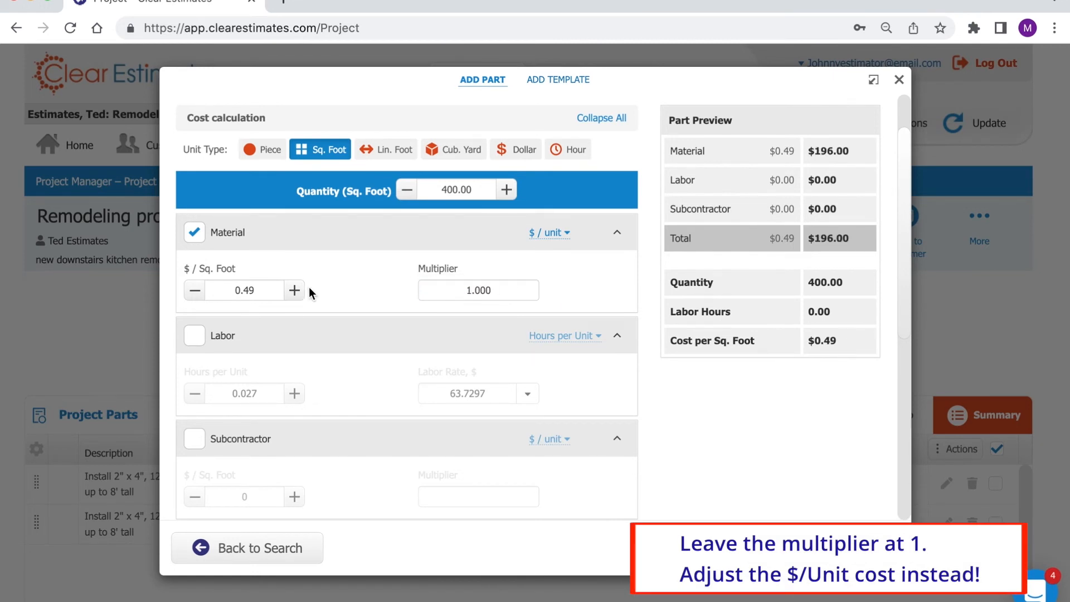
click(254, 291)
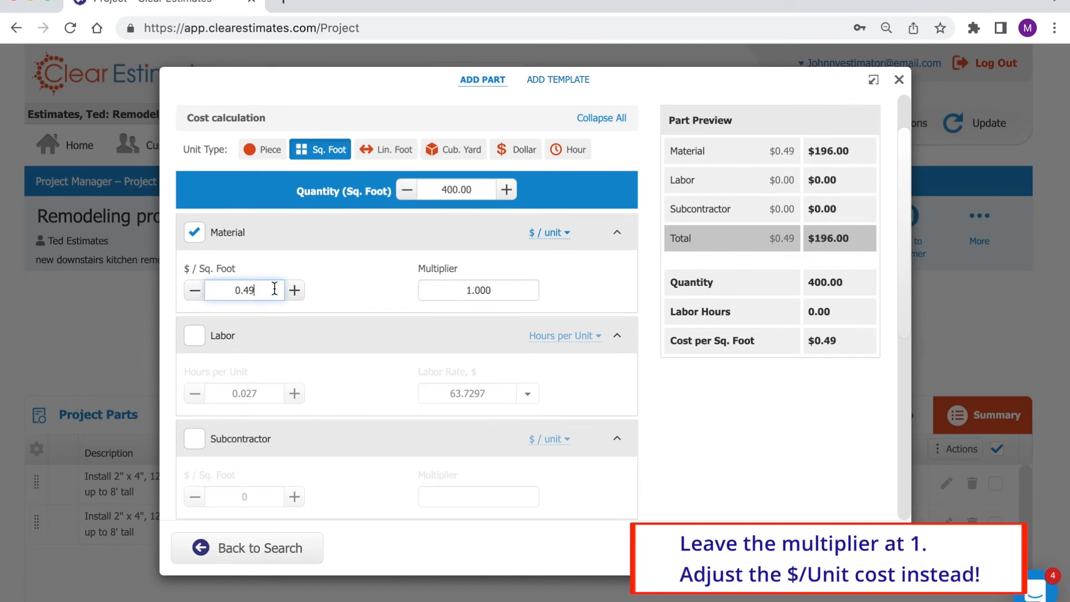
click(601, 290)
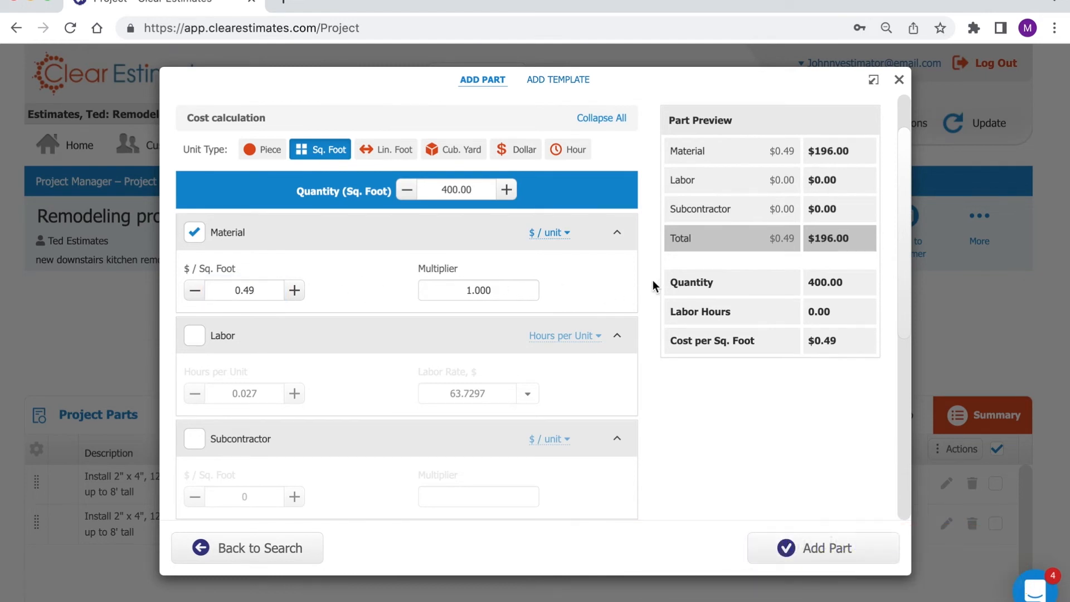
Append "To be installed by subcontractor." to the drywall part's Formal report text and add the part to the project
drag(907, 177, 899, 358)
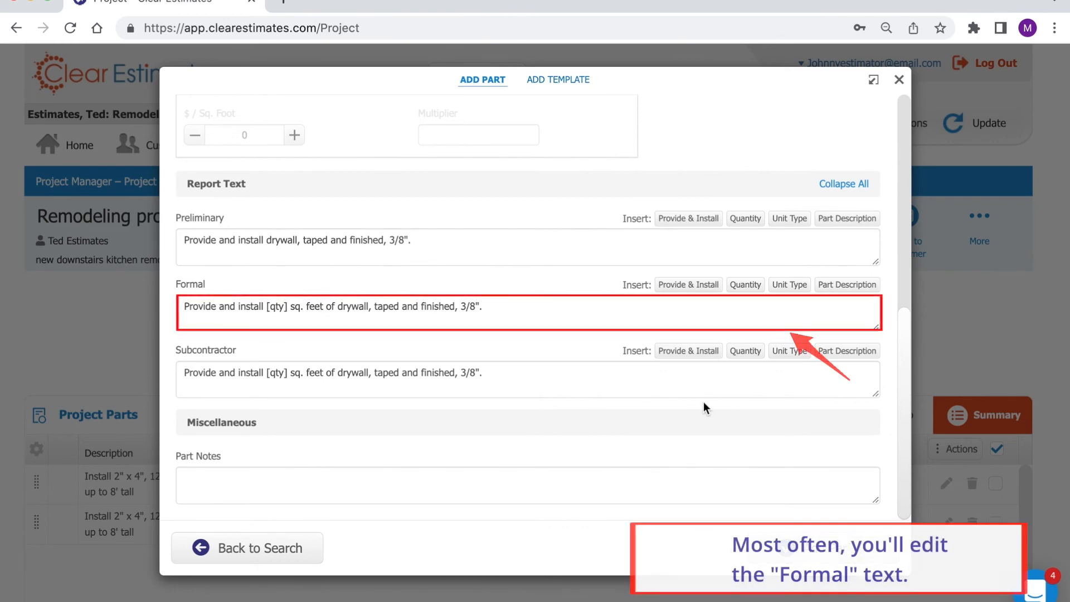
click(584, 317)
text(To be)
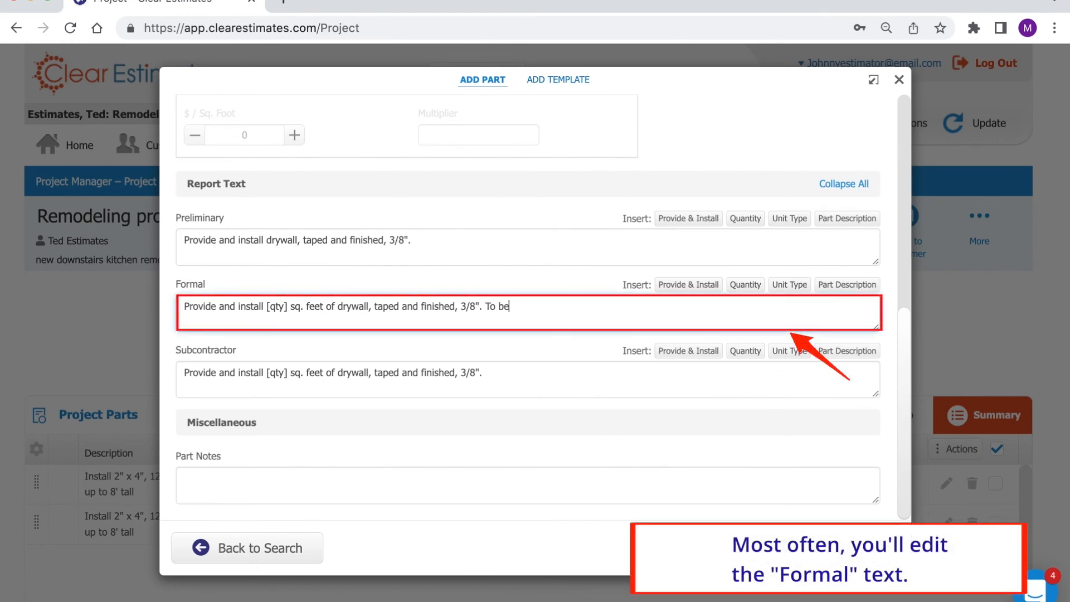
text( installed by subcontractor.)
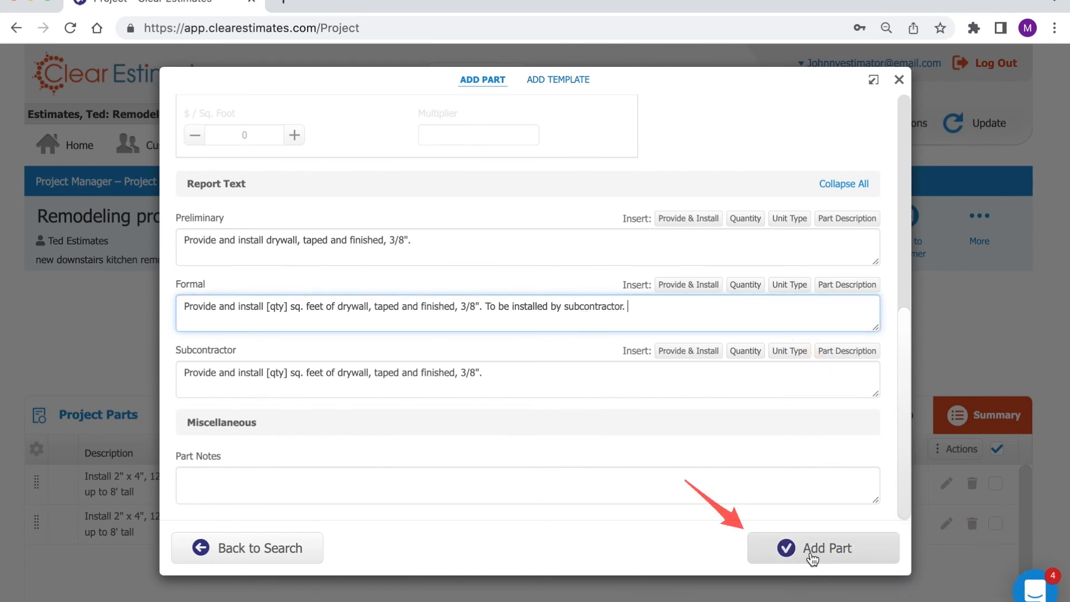
click(817, 552)
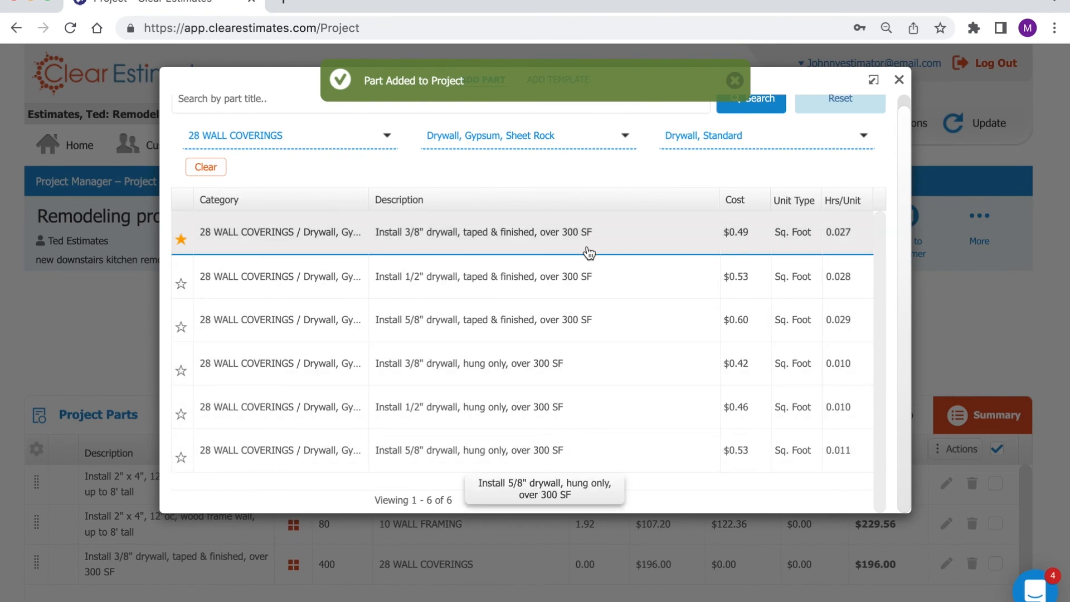
Reopen the 3/8" drywall, taped & finished part from the part list to check its default cost settings
click(488, 245)
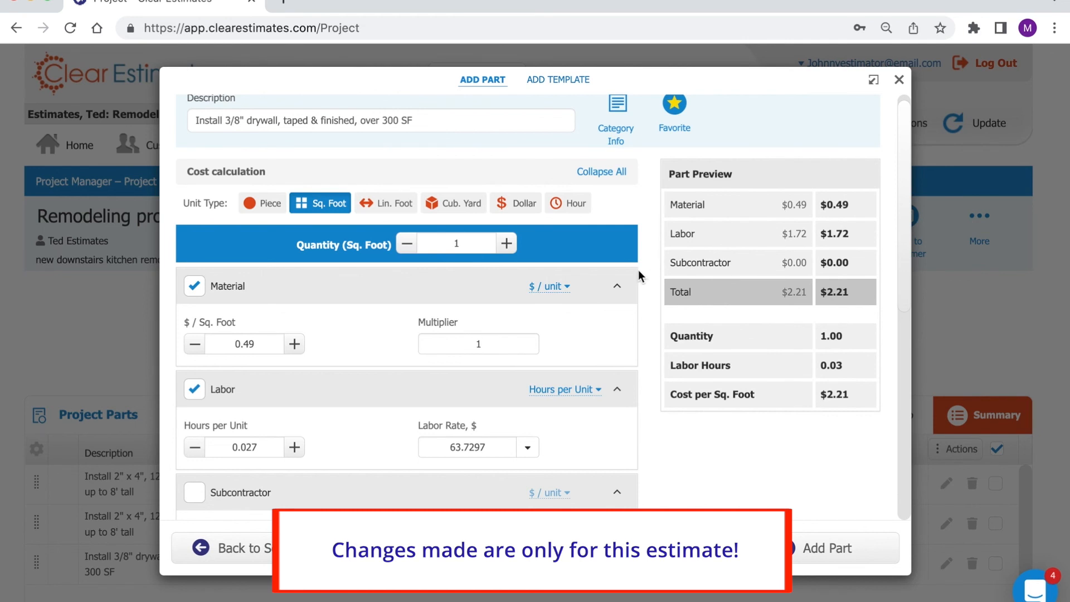
click(262, 548)
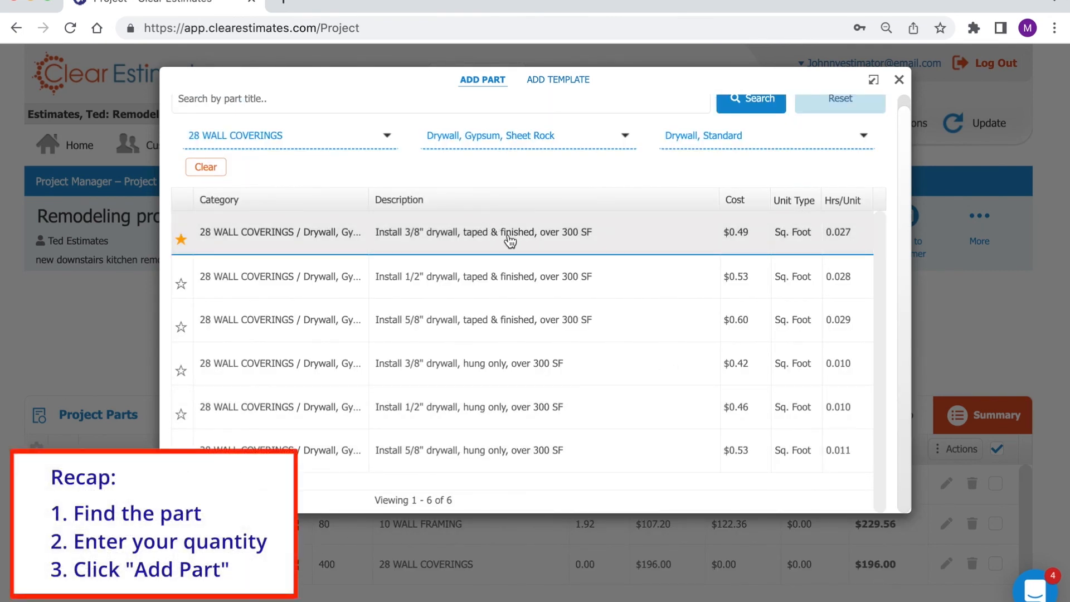
click(510, 240)
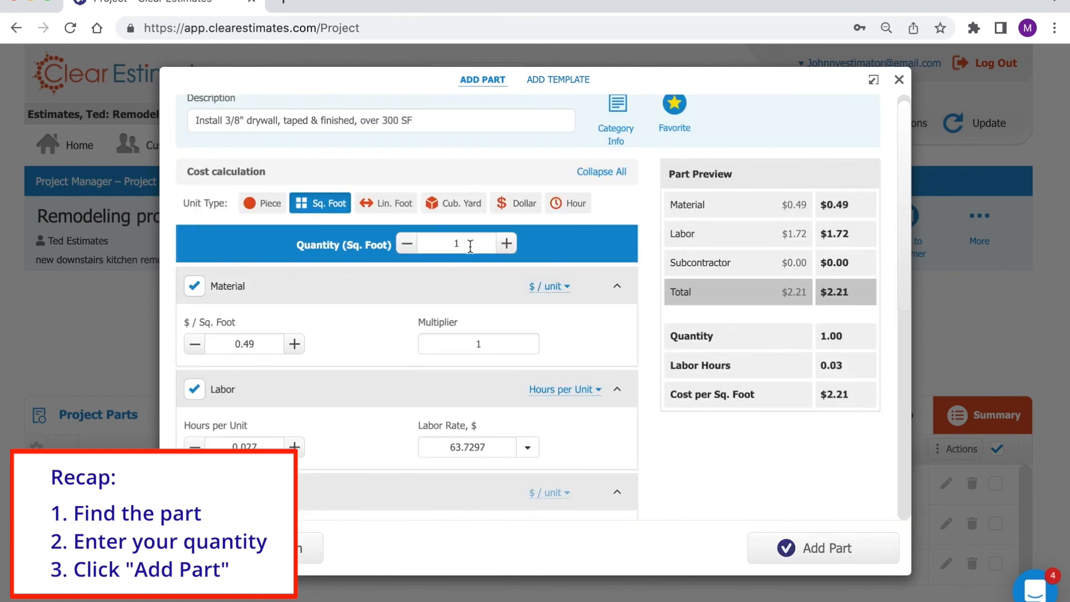